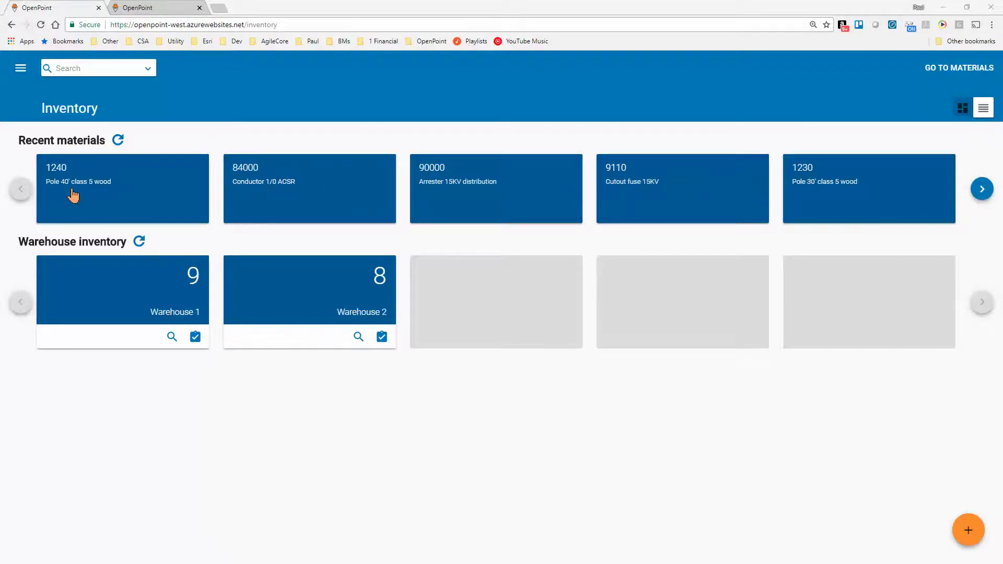
- View the overview of material 1240 and the Warehouse 1 inventory list, returning to the inventory dashboard after each
{"action": "left_click", "coordinate": [59, 172]}
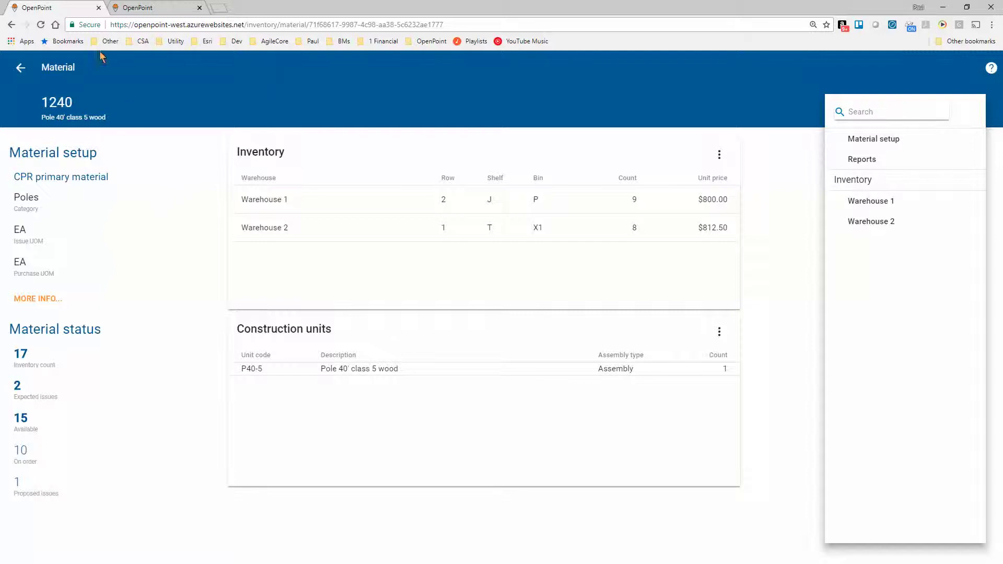
{"action": "left_click", "coordinate": [20, 68]}
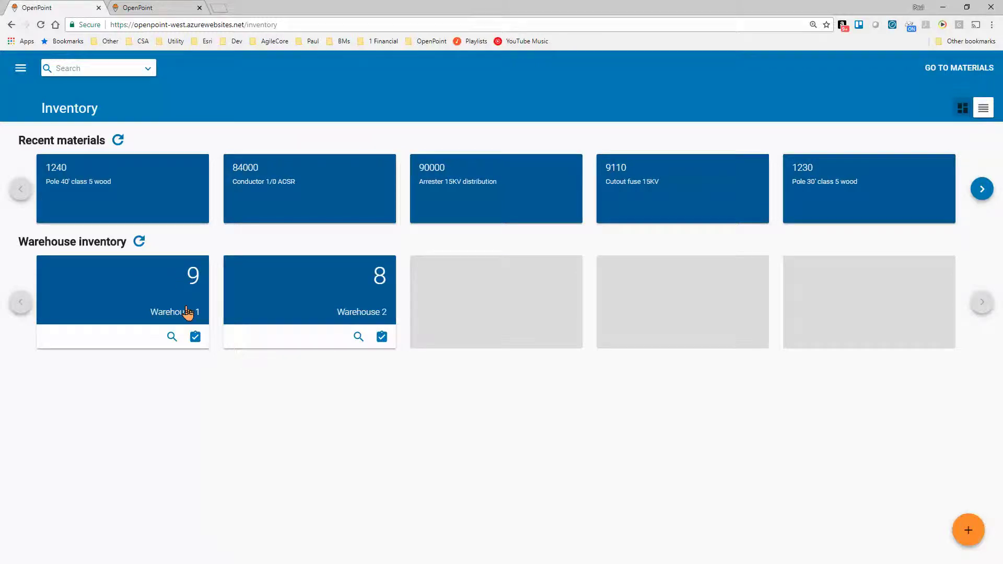
{"action": "left_click", "coordinate": [162, 283]}
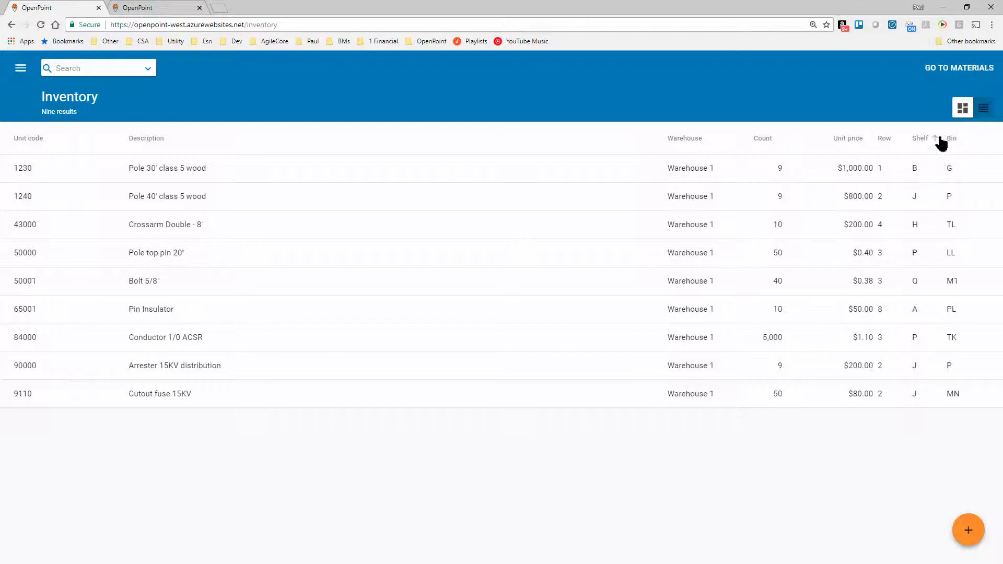
{"action": "left_click", "coordinate": [961, 113]}
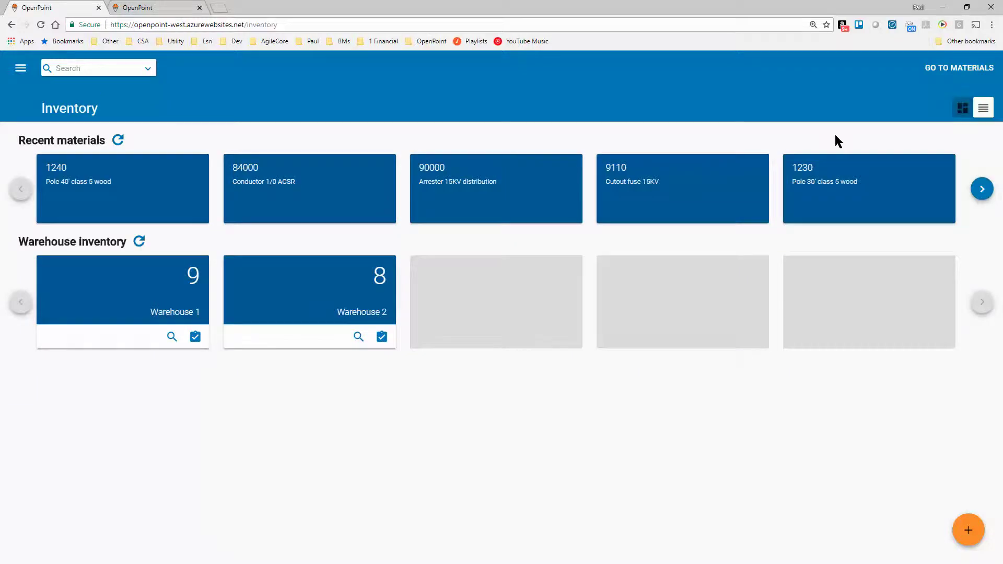
- Search the inventory for "pole" and open the Warehouse 1 record of the 40' class 5 wood pole, unit code 1240
{"action": "left_click", "coordinate": [99, 73]}
{"action": "type", "text": "pole"}
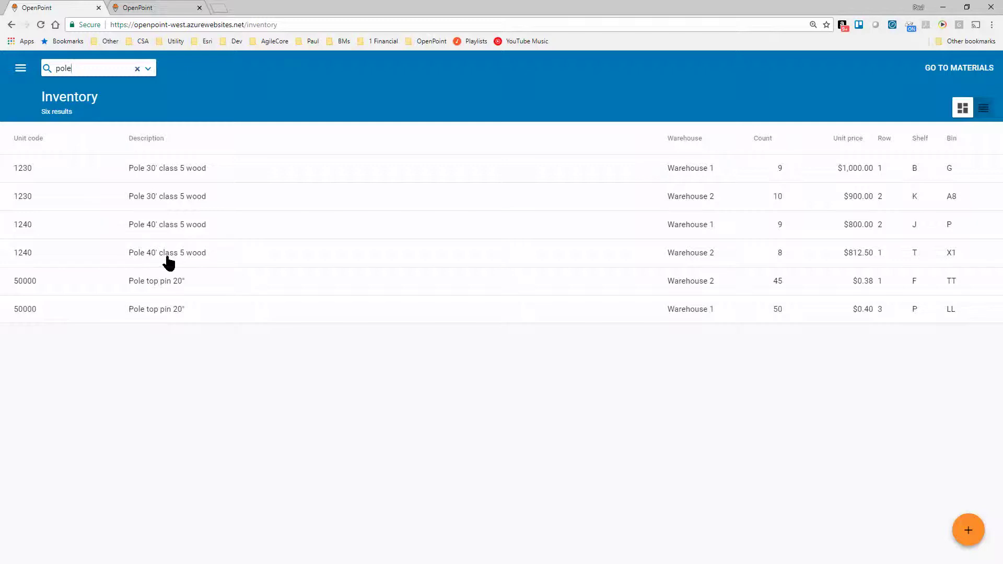
{"action": "left_click", "coordinate": [162, 228]}
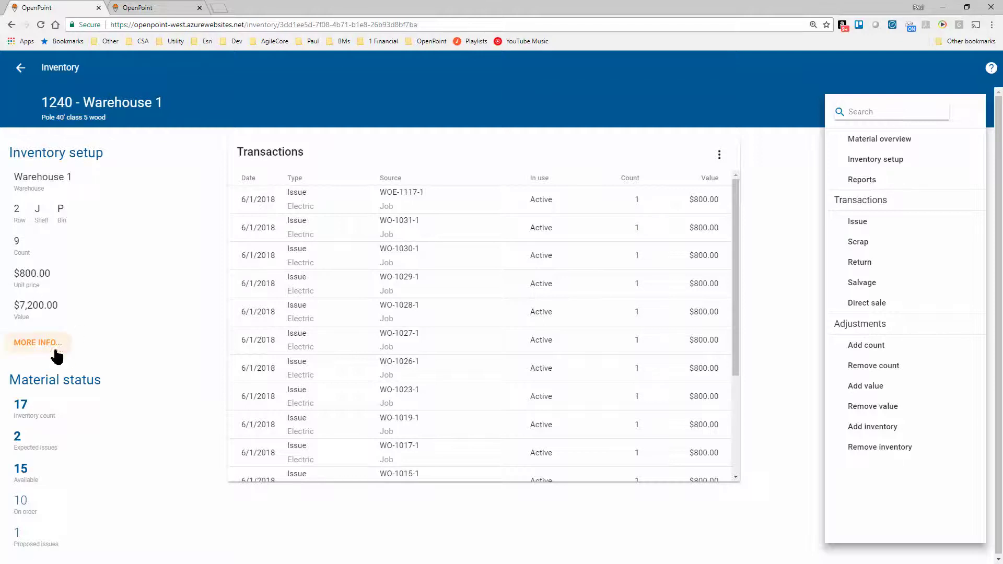
- Open the full inventory setup of this record for editing and add Water to the material's systems
{"action": "left_click", "coordinate": [39, 343]}
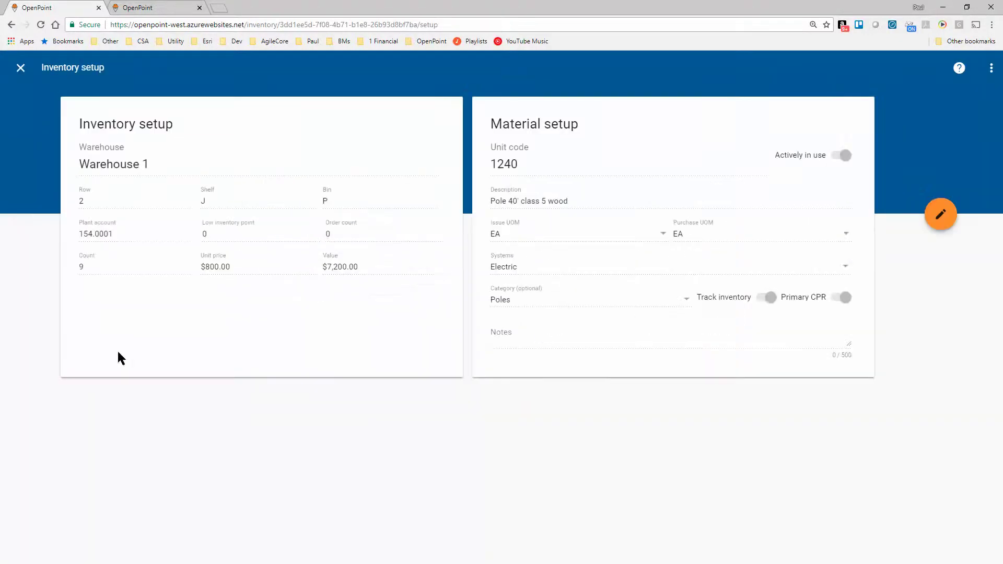
{"action": "left_click", "coordinate": [940, 214]}
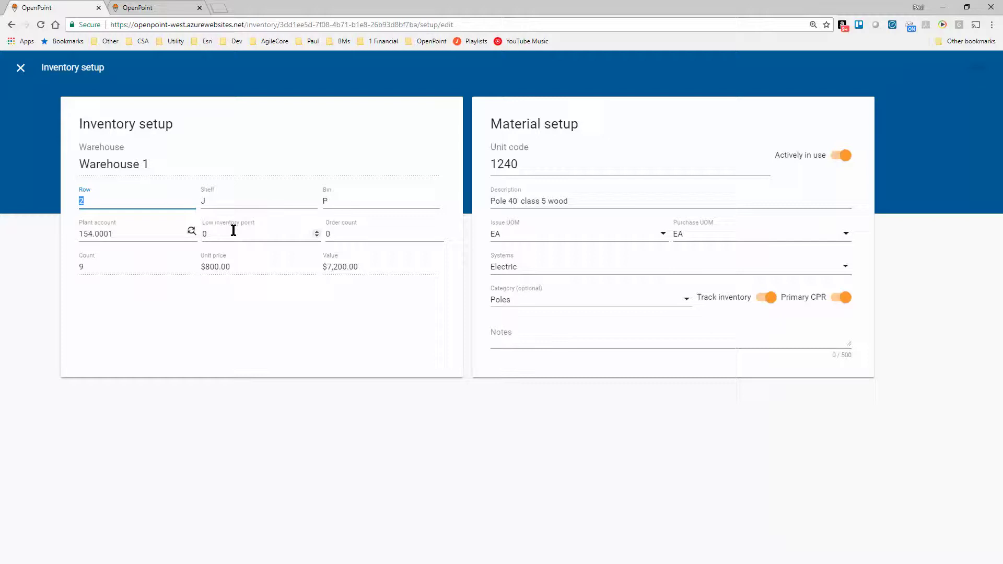
{"action": "left_click", "coordinate": [339, 234]}
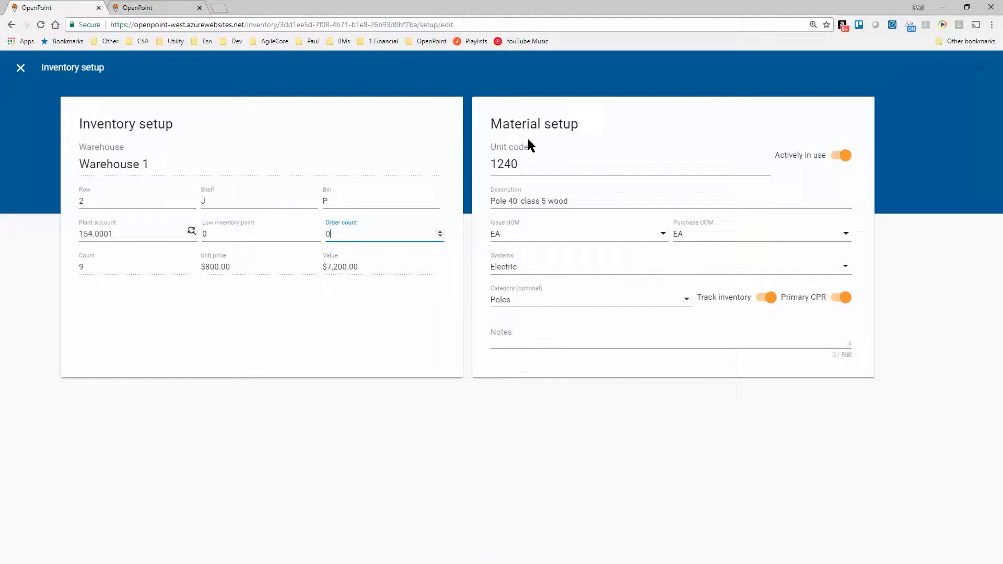
{"action": "left_click", "coordinate": [508, 272]}
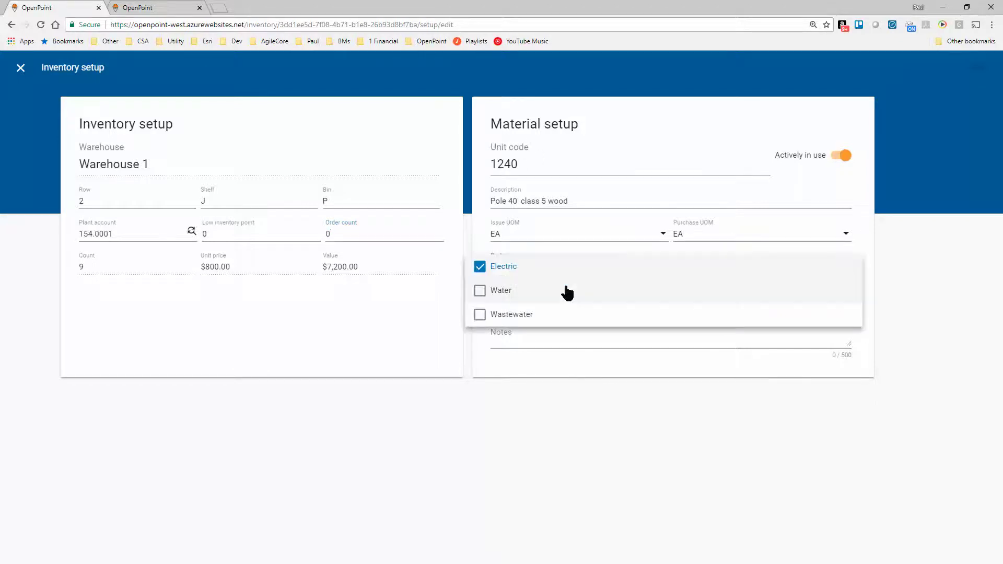
{"action": "left_click", "coordinate": [479, 291]}
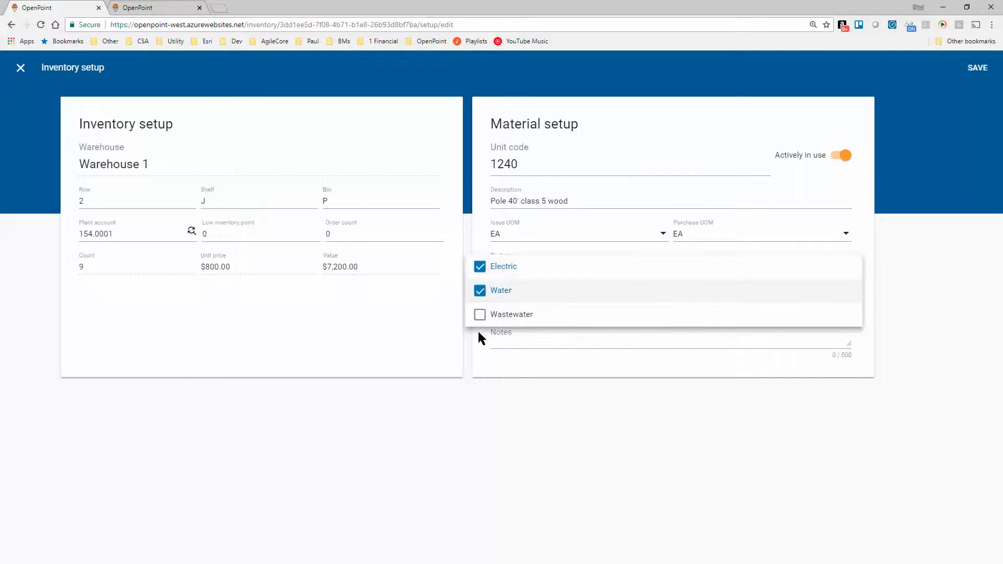
{"action": "left_click", "coordinate": [465, 234]}
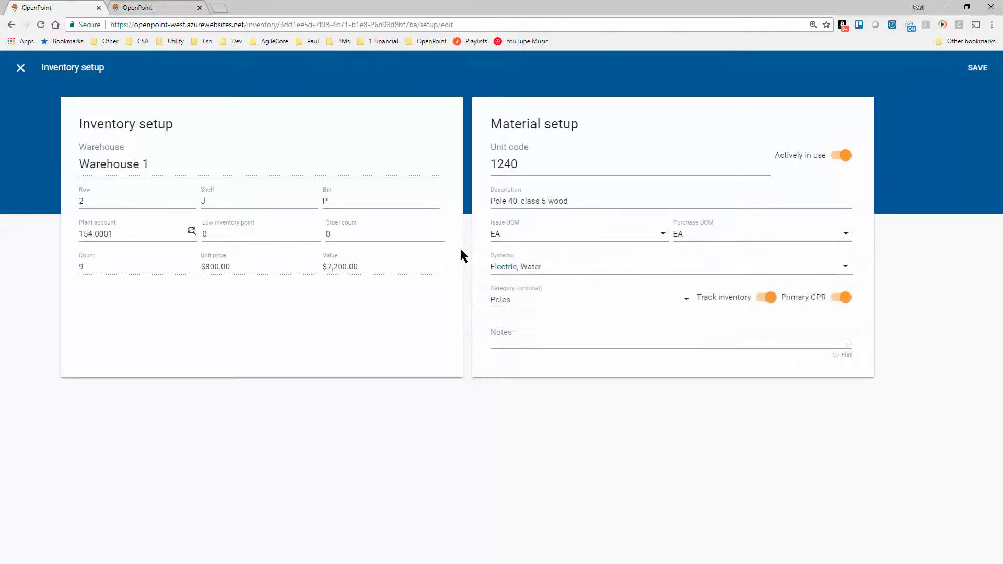
- Look through the material category options and discard the unsaved inventory setup changes
{"action": "left_click", "coordinate": [506, 302]}
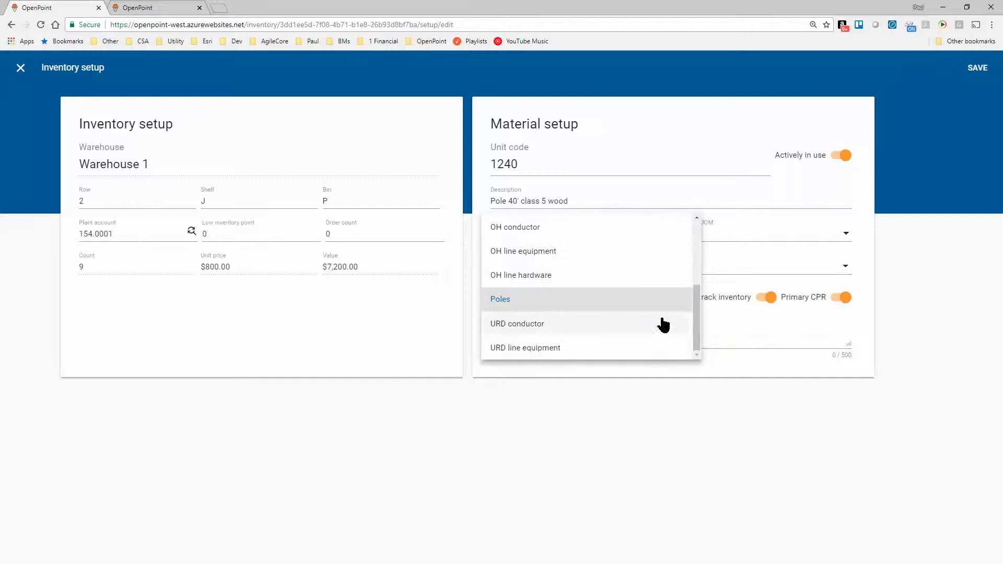
{"action": "left_click_drag", "start_coordinate": [698, 312], "coordinate": [693, 351]}
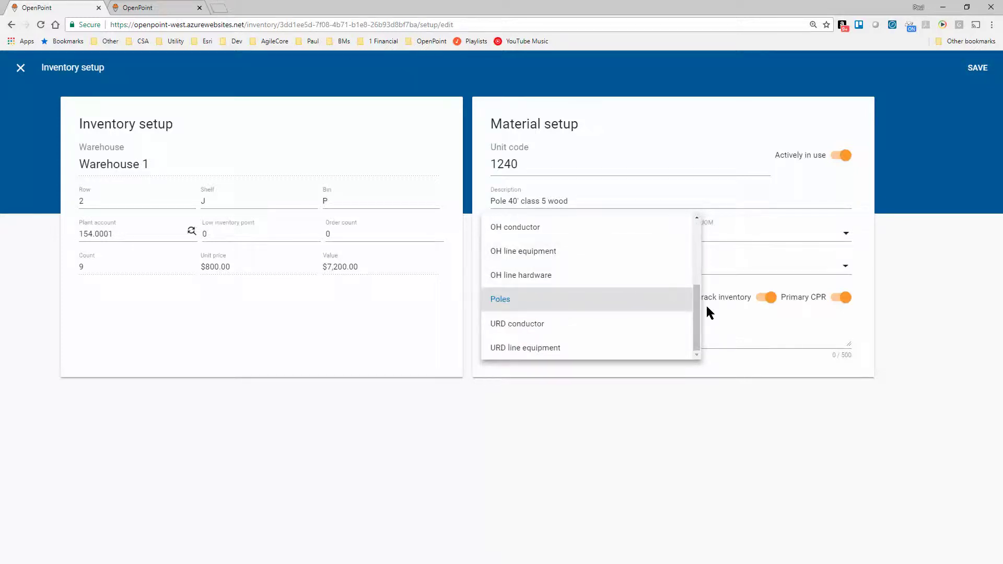
{"action": "left_click", "coordinate": [723, 332]}
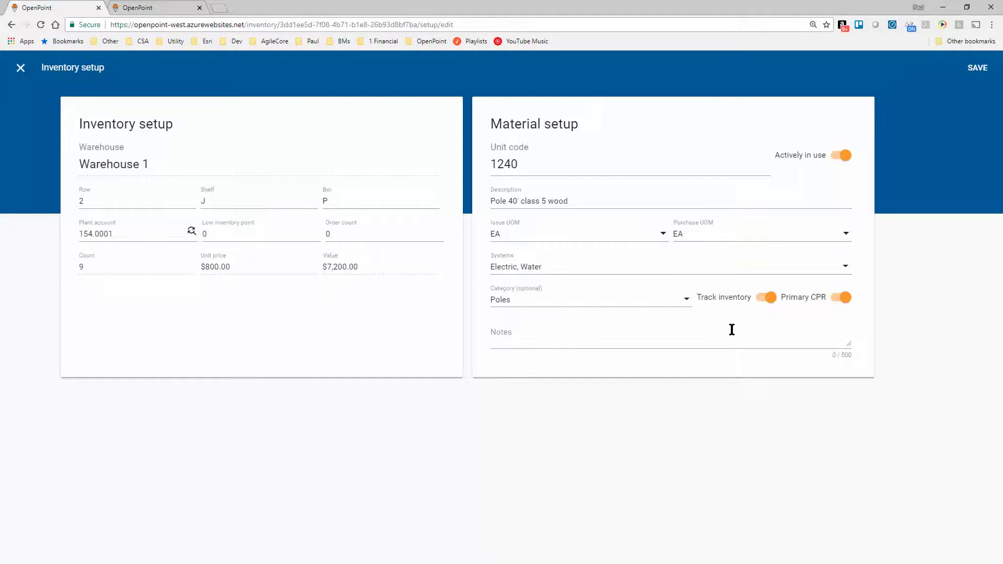
{"action": "left_click", "coordinate": [21, 74]}
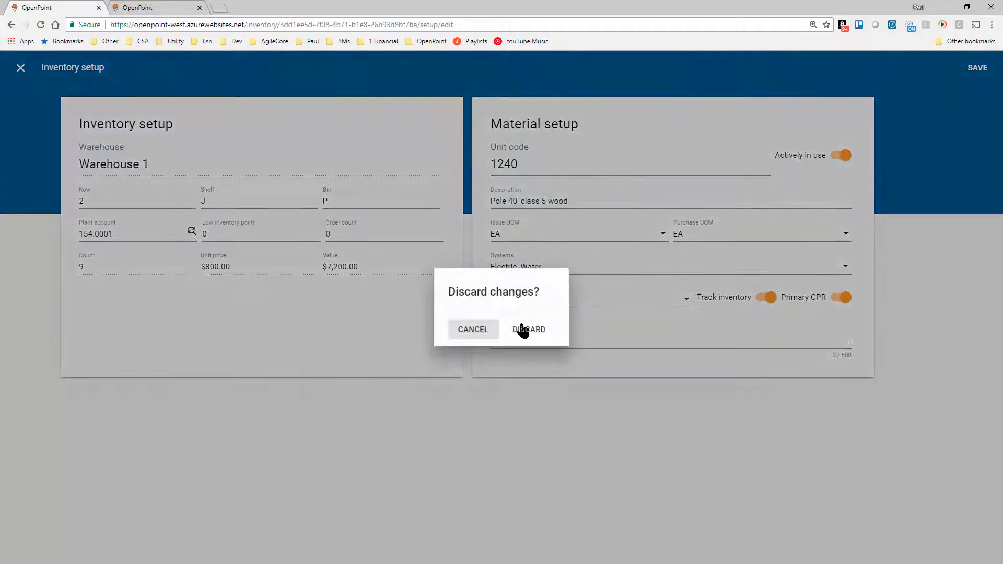
{"action": "left_click", "coordinate": [521, 329]}
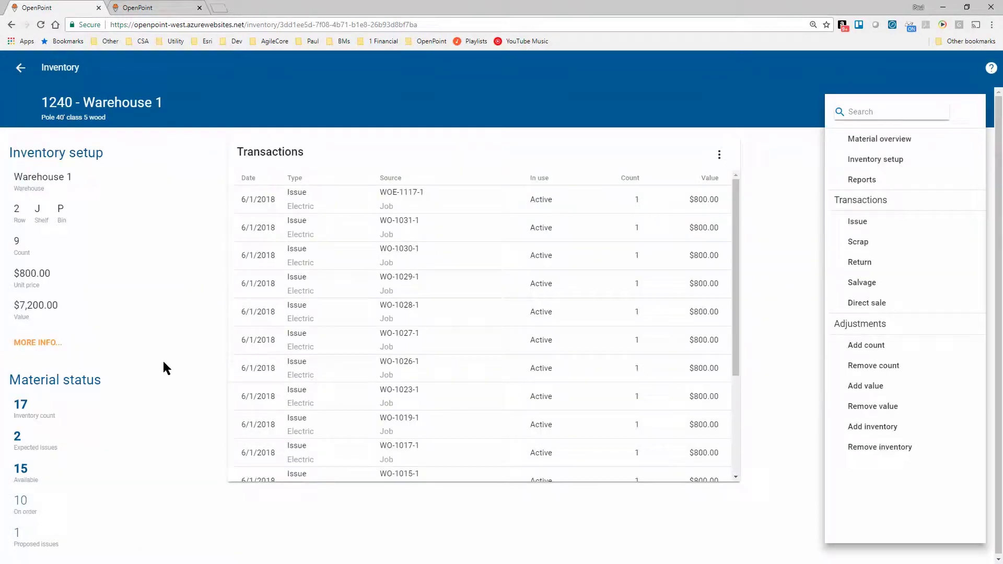
{"action": "left_click_drag", "start_coordinate": [87, 385], "coordinate": [24, 381]}
{"action": "left_click", "coordinate": [106, 390]}
{"action": "mouse_move", "coordinate": [14, 478]}
{"action": "left_mouse_down"}
{"action": "mouse_move", "coordinate": [38, 486]}
{"action": "mouse_move", "coordinate": [21, 482]}
{"action": "left_mouse_up"}
{"action": "left_click", "coordinate": [45, 489]}
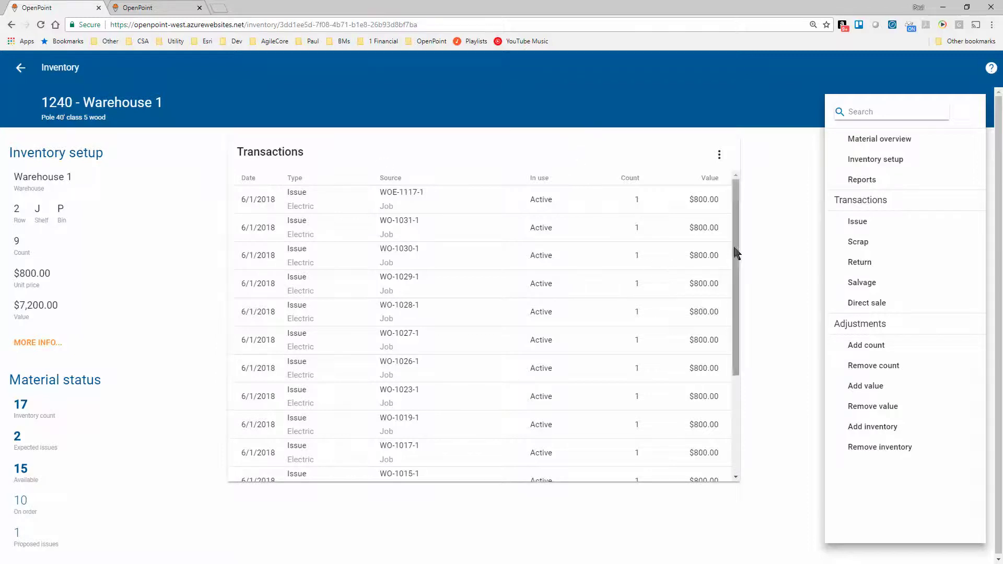
- Export the Warehouse 1 transactions of material 1240 to a spreadsheet
{"action": "left_click_drag", "start_coordinate": [736, 250], "coordinate": [736, 203]}
{"action": "left_click", "coordinate": [719, 155]}
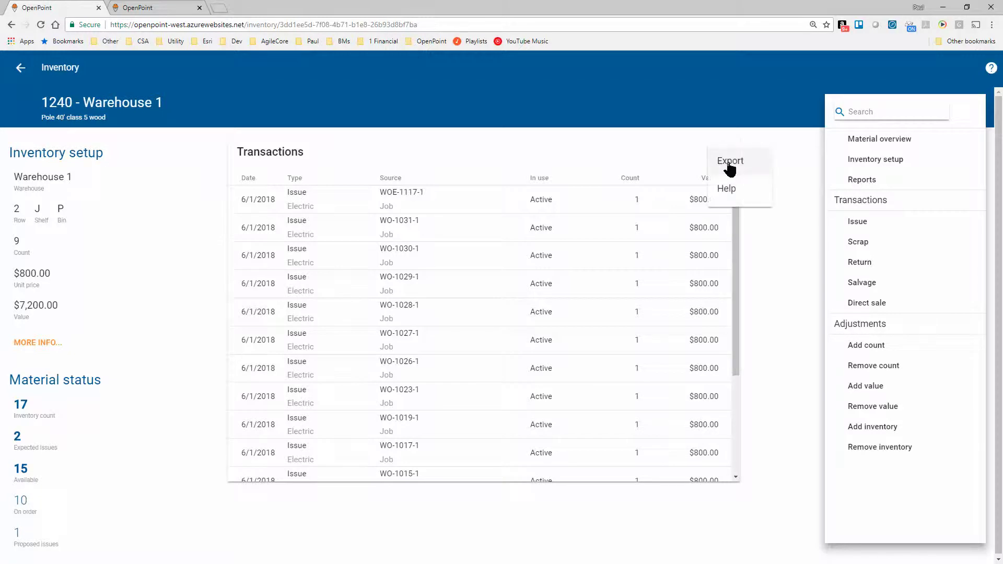
{"action": "left_click", "coordinate": [730, 161]}
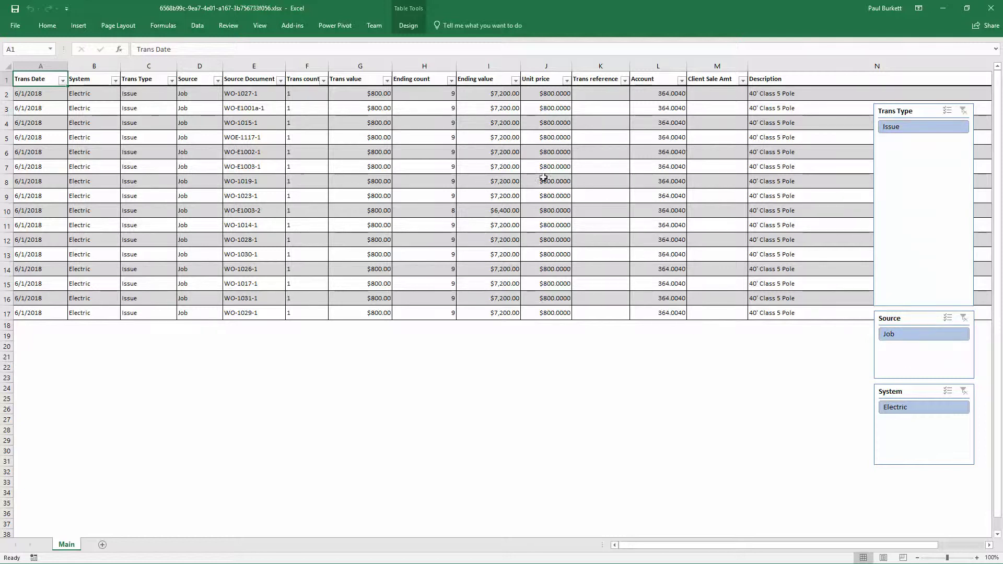
- Check the System and Trans Type column filters in the exported workbook and close it
{"action": "left_click", "coordinate": [115, 80]}
{"action": "left_click", "coordinate": [172, 80]}
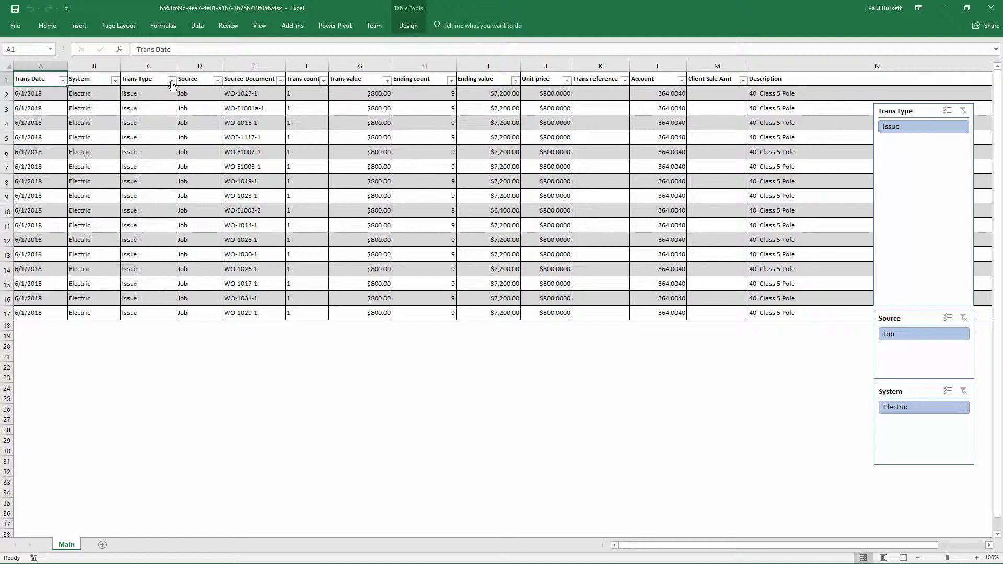
{"action": "left_click", "coordinate": [172, 80]}
{"action": "left_click", "coordinate": [172, 82]}
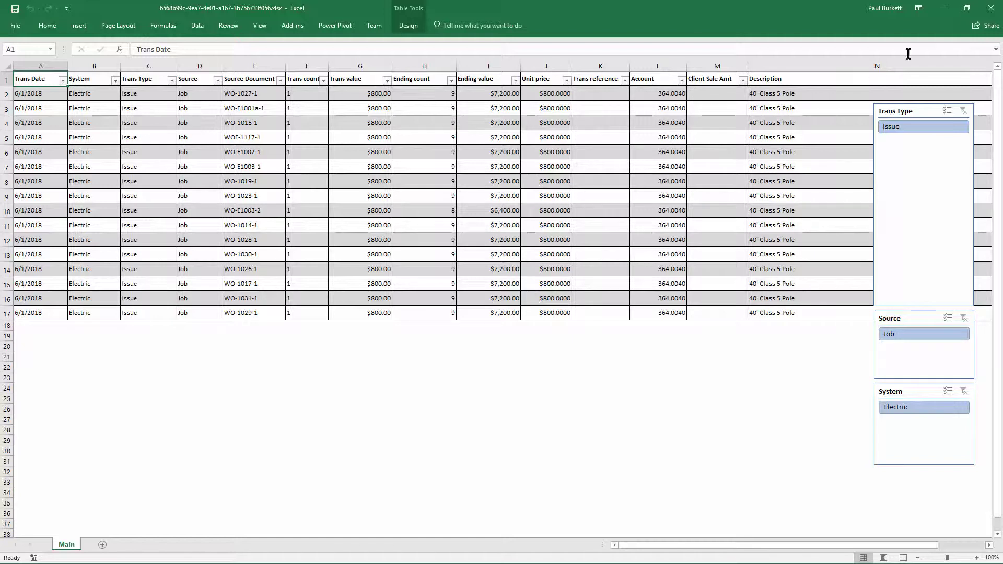
{"action": "left_click", "coordinate": [990, 8]}
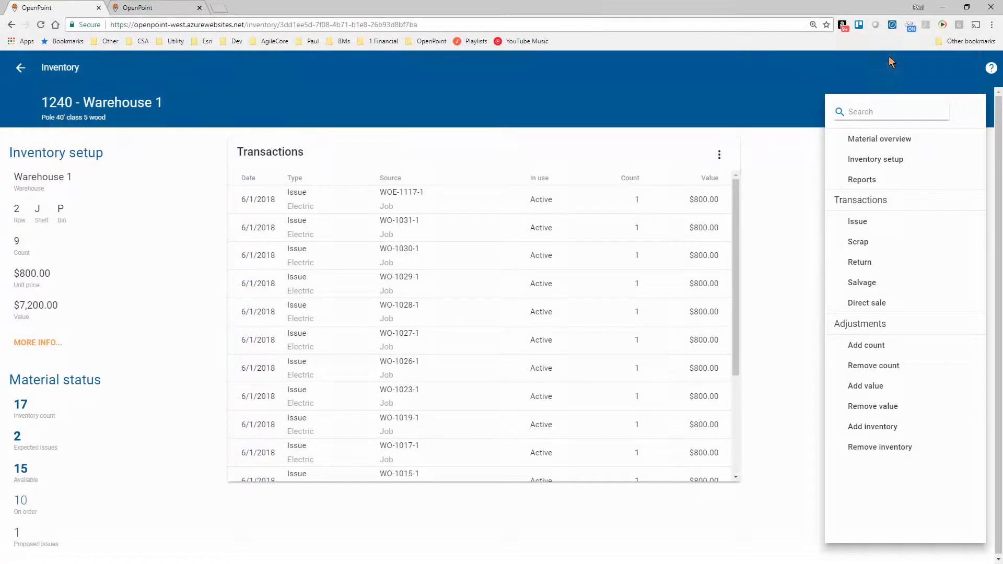
- Create a scrap transaction for 1 pole from Warehouse 1 with the description "Bad pole. Must be discarded."
{"action": "left_click", "coordinate": [863, 244]}
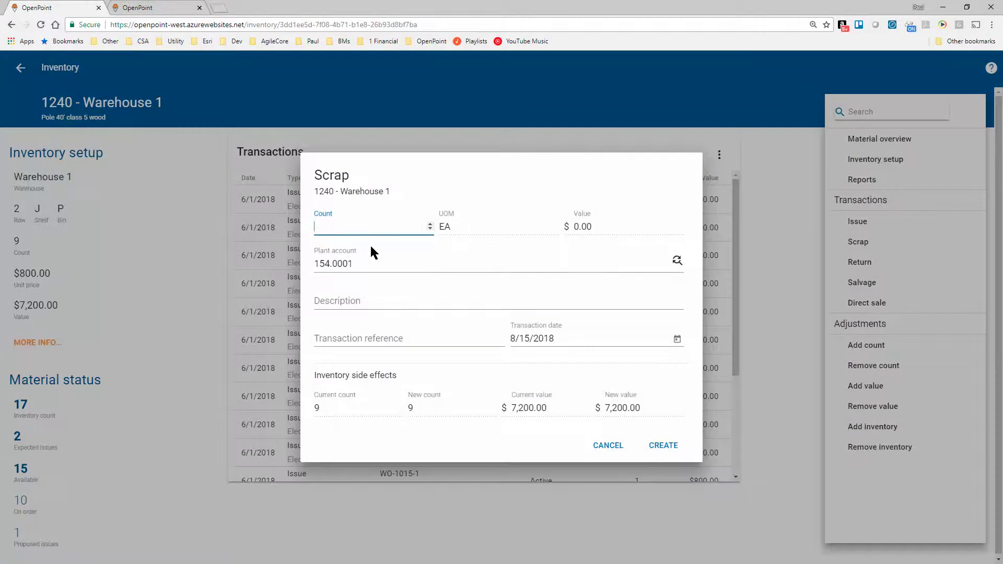
{"action": "left_click", "coordinate": [430, 225]}
{"action": "left_click", "coordinate": [413, 302]}
{"action": "type", "text": "B"}
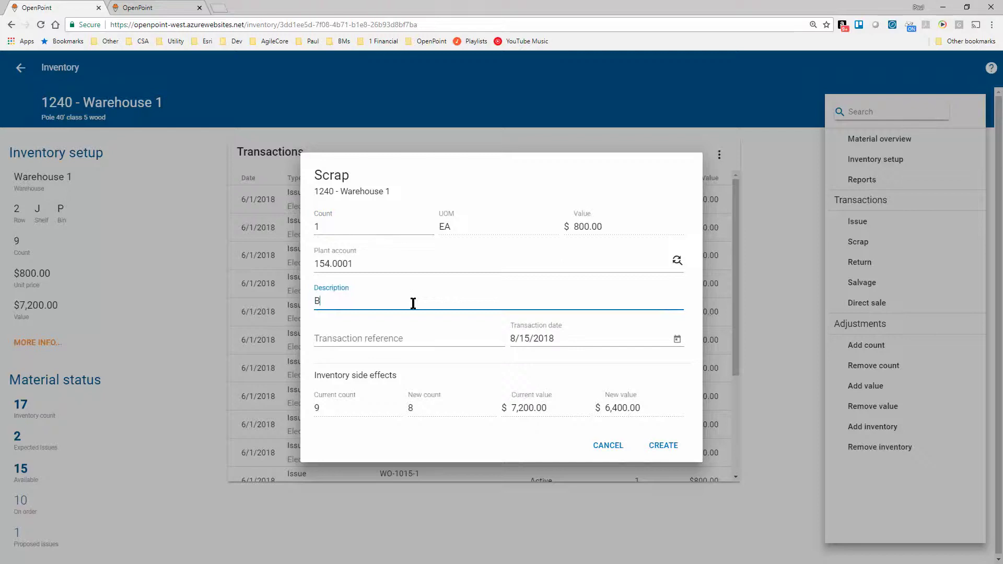
{"action": "type", "text": "ad pole. Must be discarded."}
{"action": "left_click", "coordinate": [663, 445]}
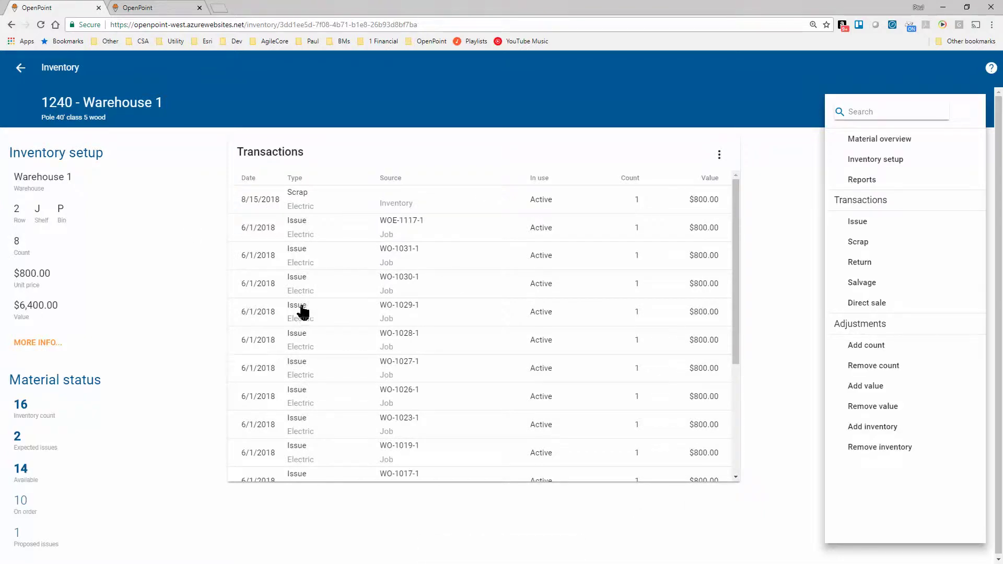
- Go to the overview of material 1240, view its full material setup and close the setup
{"action": "left_click", "coordinate": [856, 140]}
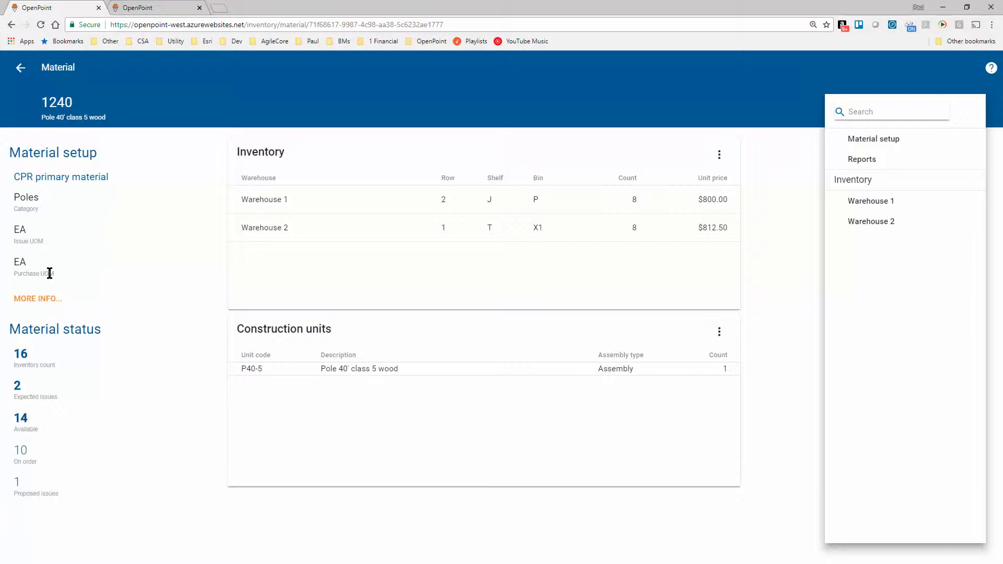
{"action": "left_click", "coordinate": [38, 302]}
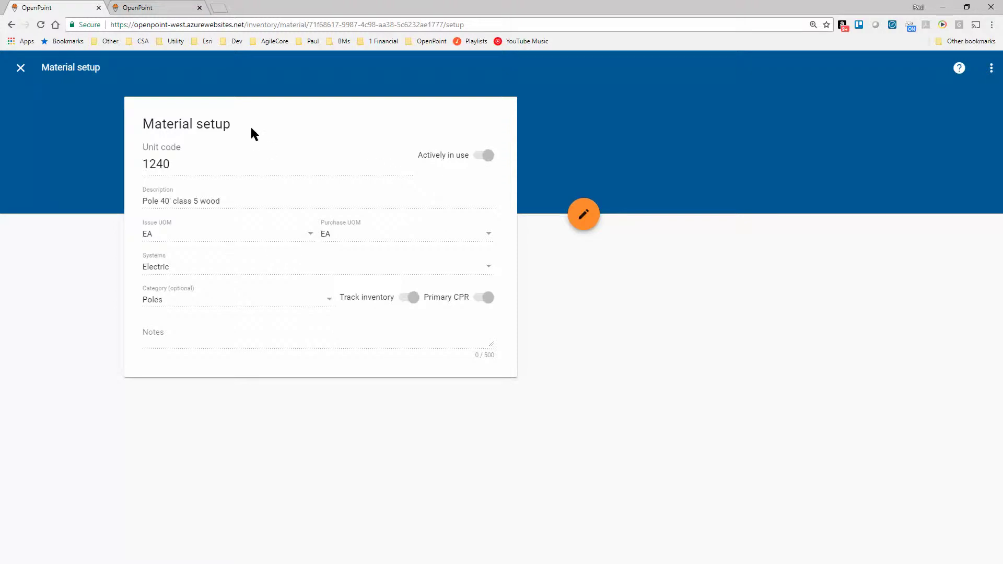
{"action": "left_click", "coordinate": [21, 67]}
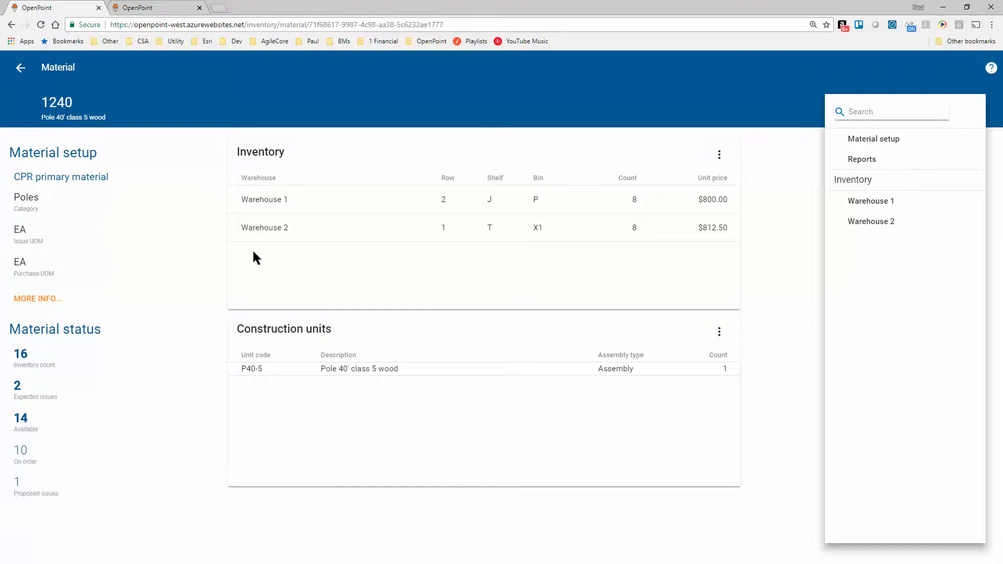
- Review the material status and the Warehouse 1 and Warehouse 2 inventory records, returning to the material overview after each
{"action": "left_click_drag", "start_coordinate": [20, 330], "coordinate": [91, 334]}
{"action": "left_click", "coordinate": [90, 334]}
{"action": "left_click", "coordinate": [275, 211]}
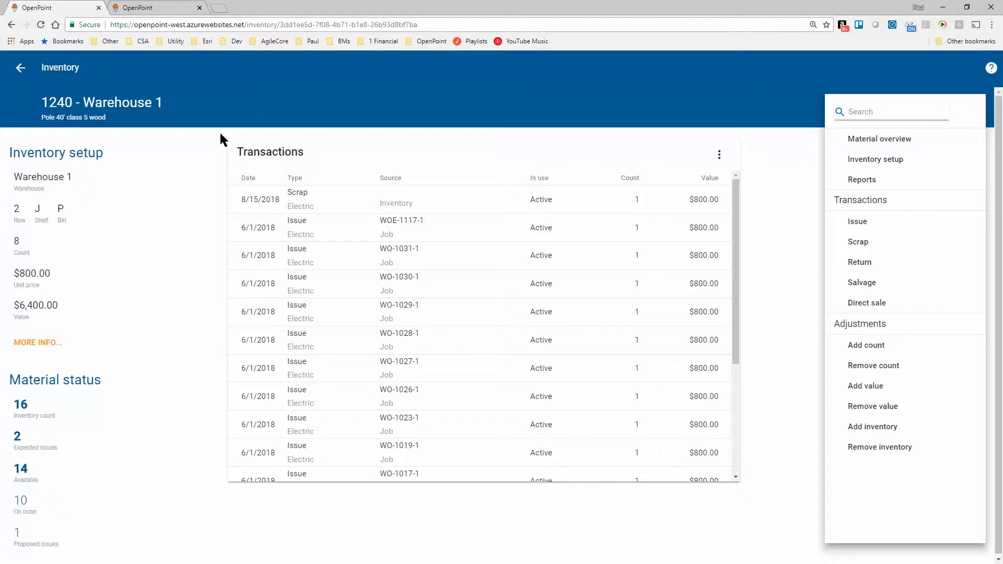
{"action": "left_click", "coordinate": [860, 140]}
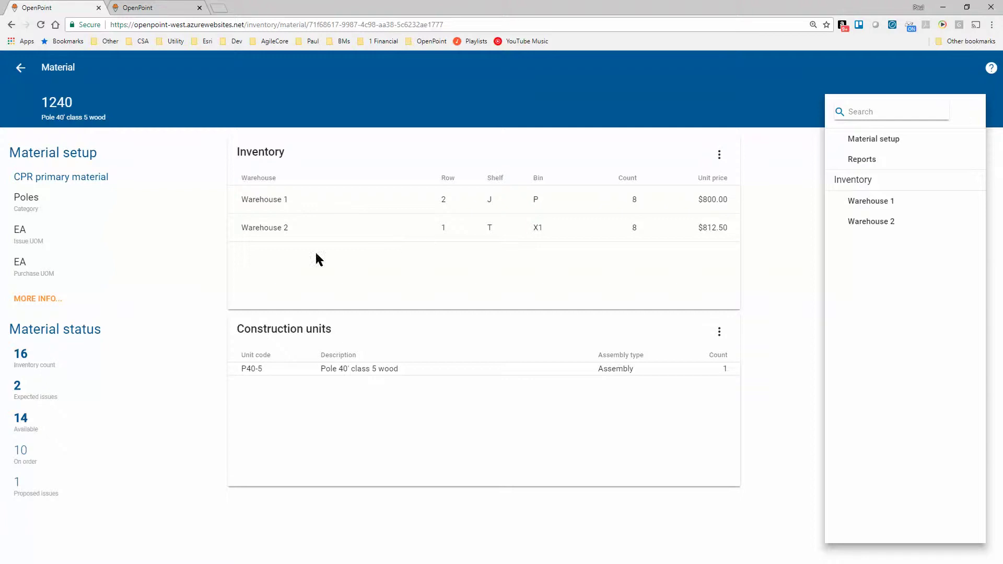
{"action": "left_click", "coordinate": [269, 229]}
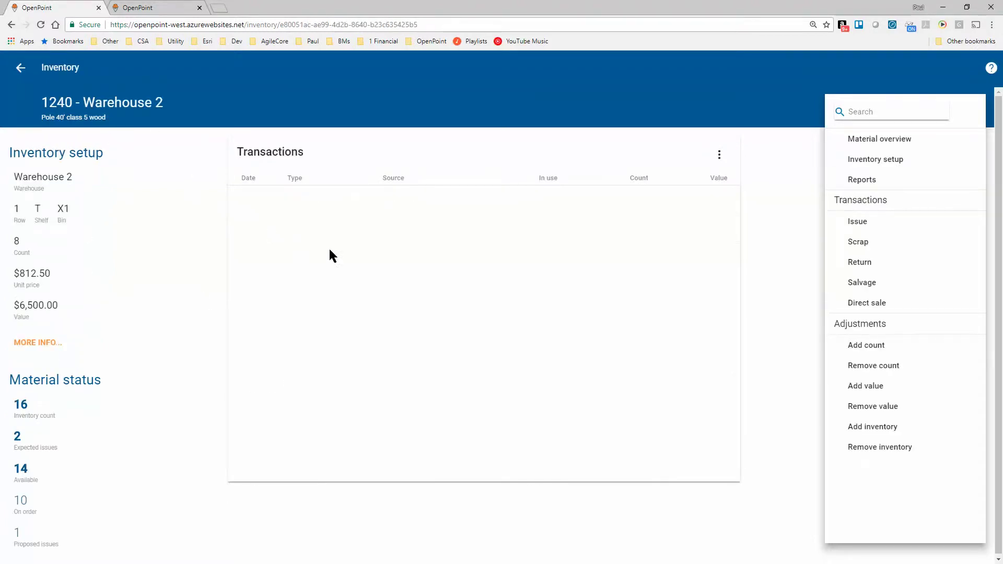
{"action": "left_click", "coordinate": [848, 141]}
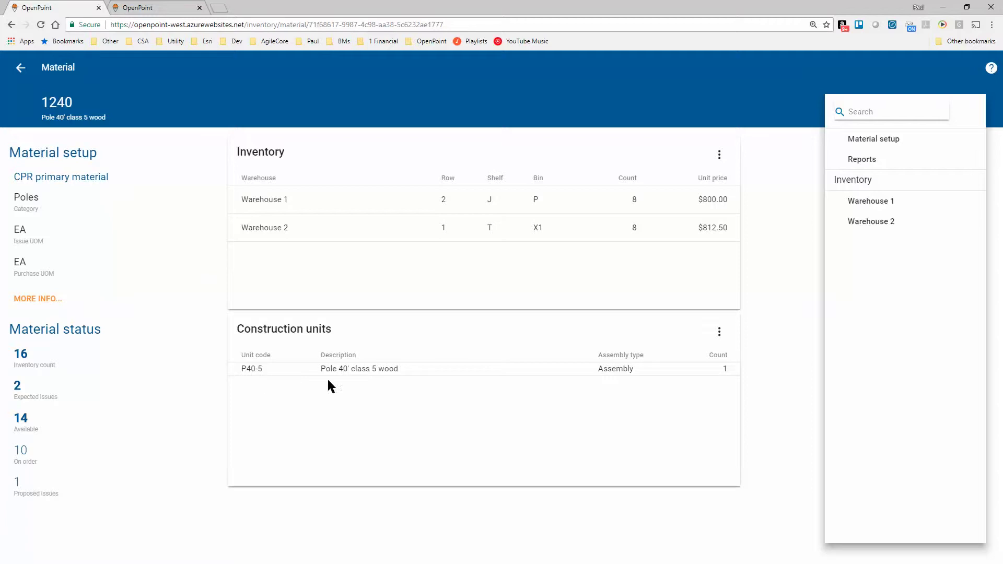
- View the assembly details of construction unit P40-5 and return to the material overview
{"action": "left_click", "coordinate": [340, 373]}
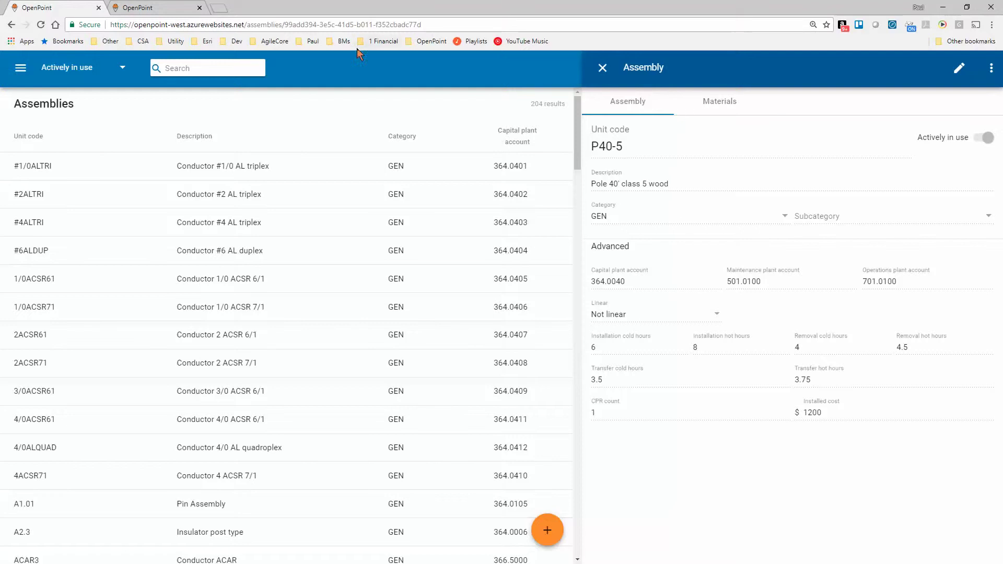
{"action": "left_click", "coordinate": [11, 25]}
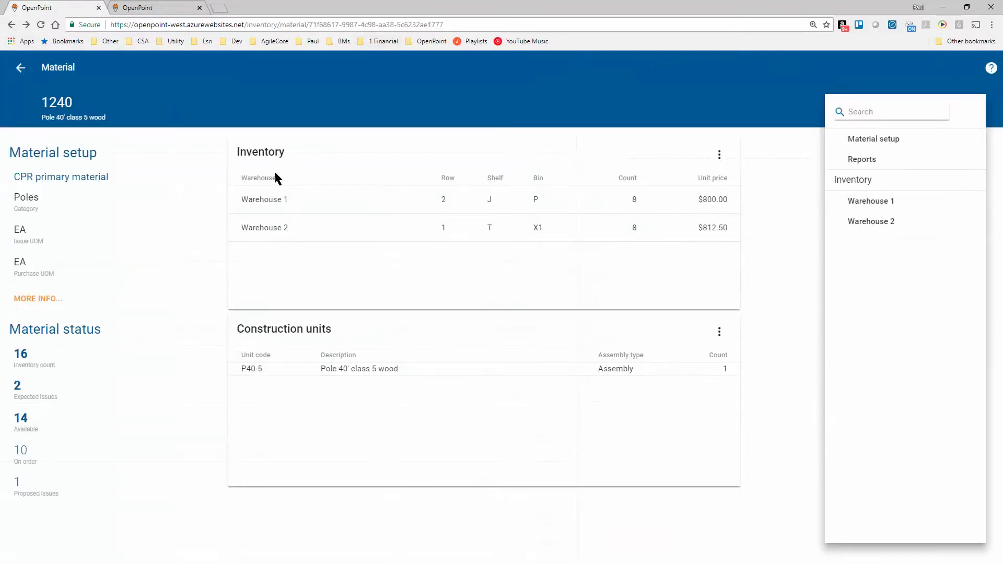